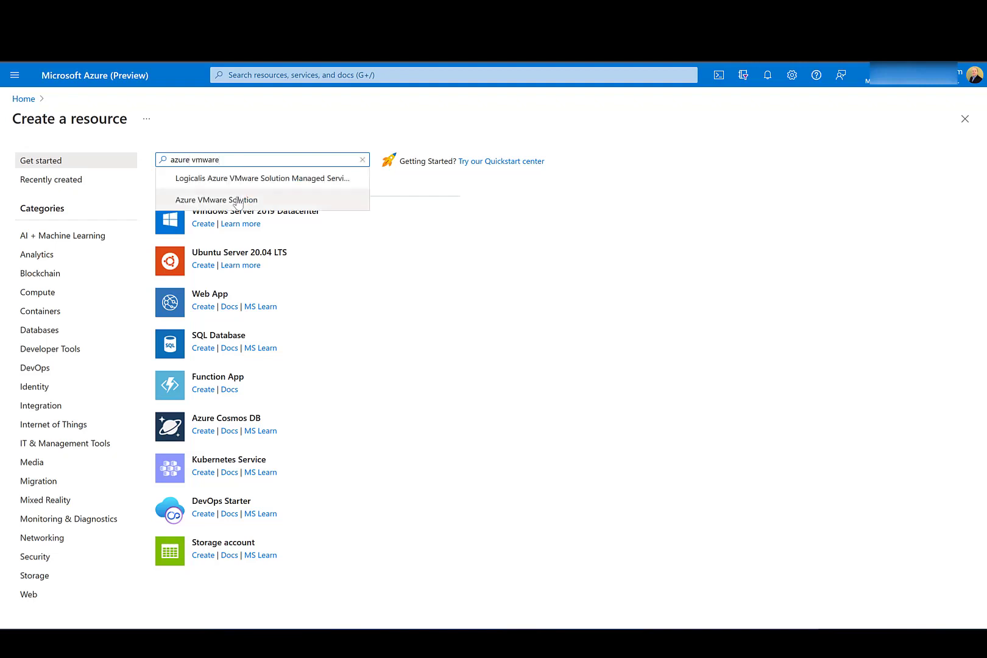
Step: Start creating an Azure VMware Solution private cloud and continue past the prerequisites to its basic settings
click(234, 200)
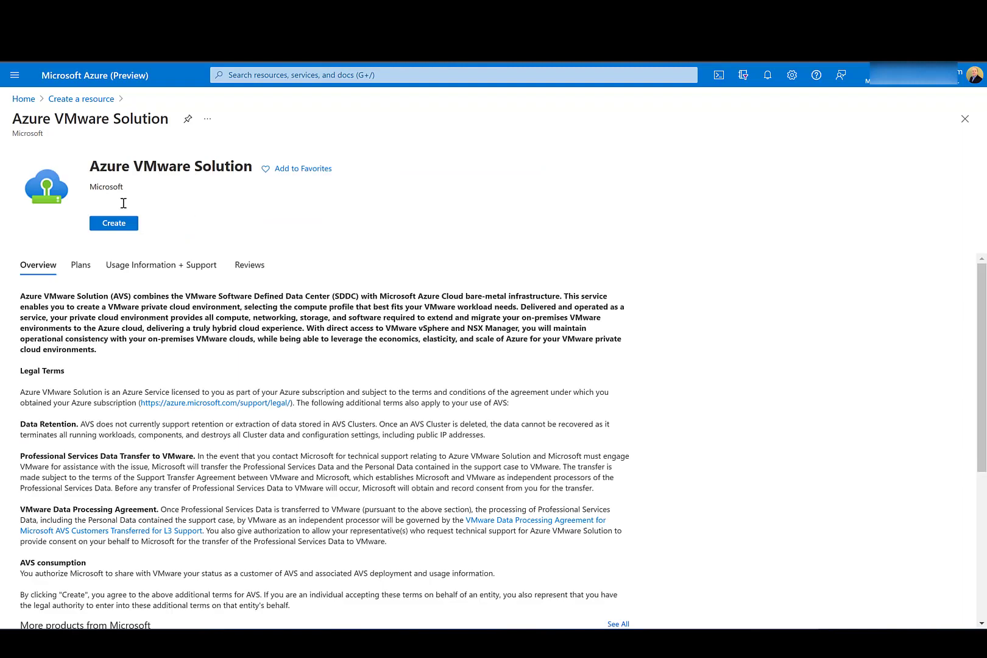
click(124, 223)
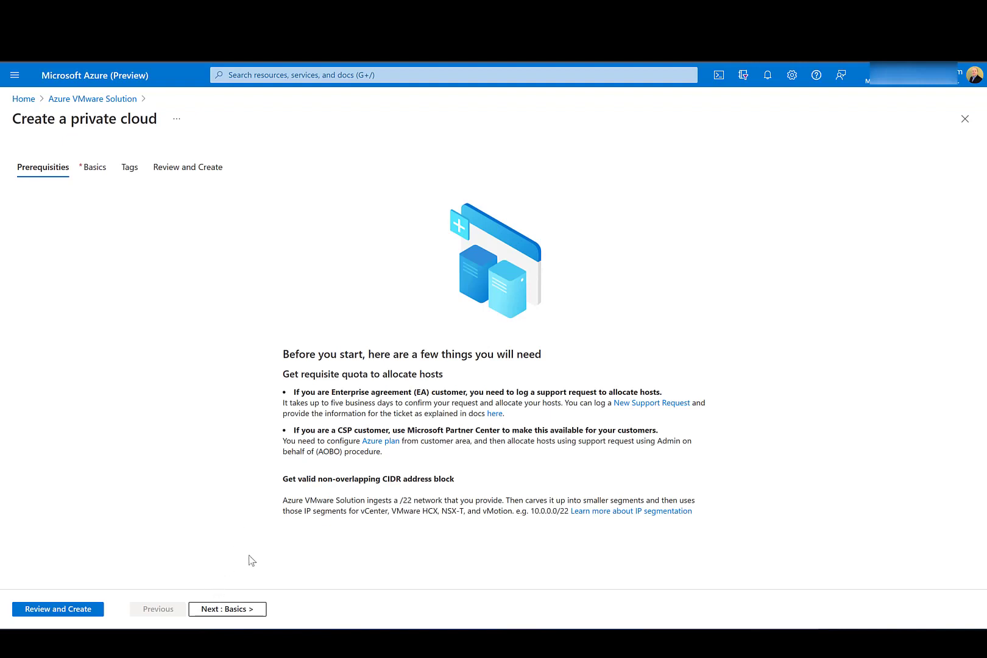
click(226, 609)
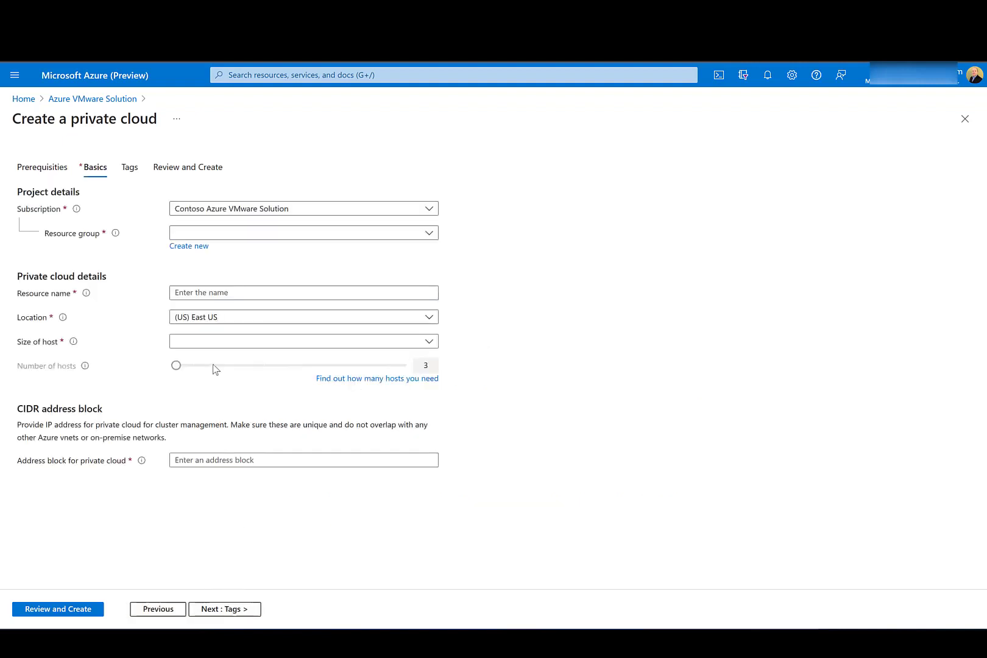
Step: Set the subscription to AVS Dogfood and choose the existing resource group whose name ends in "-deleteme" without a number
click(191, 213)
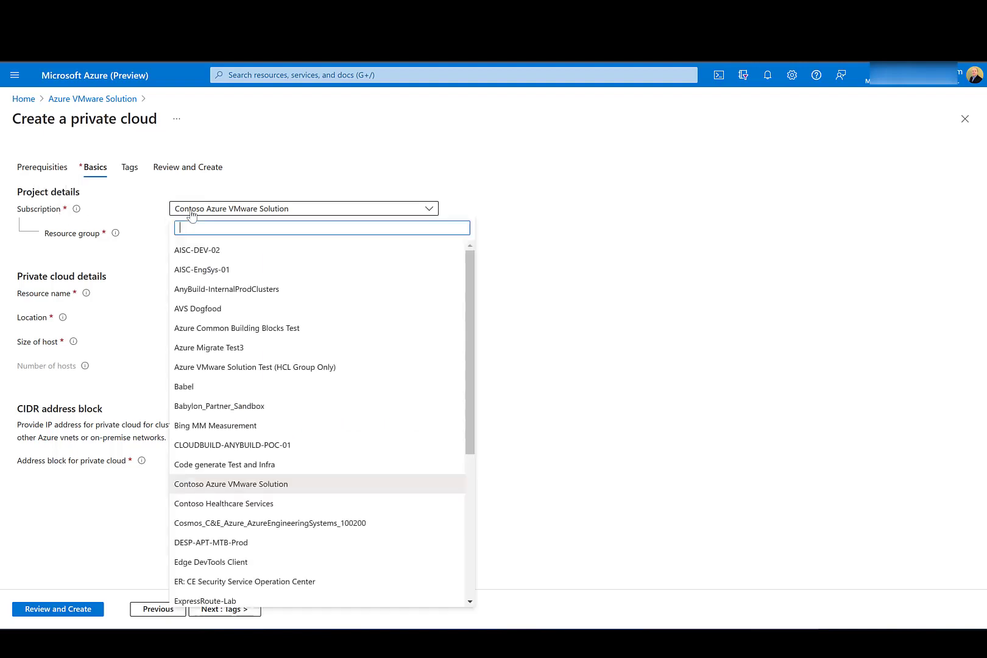
click(213, 308)
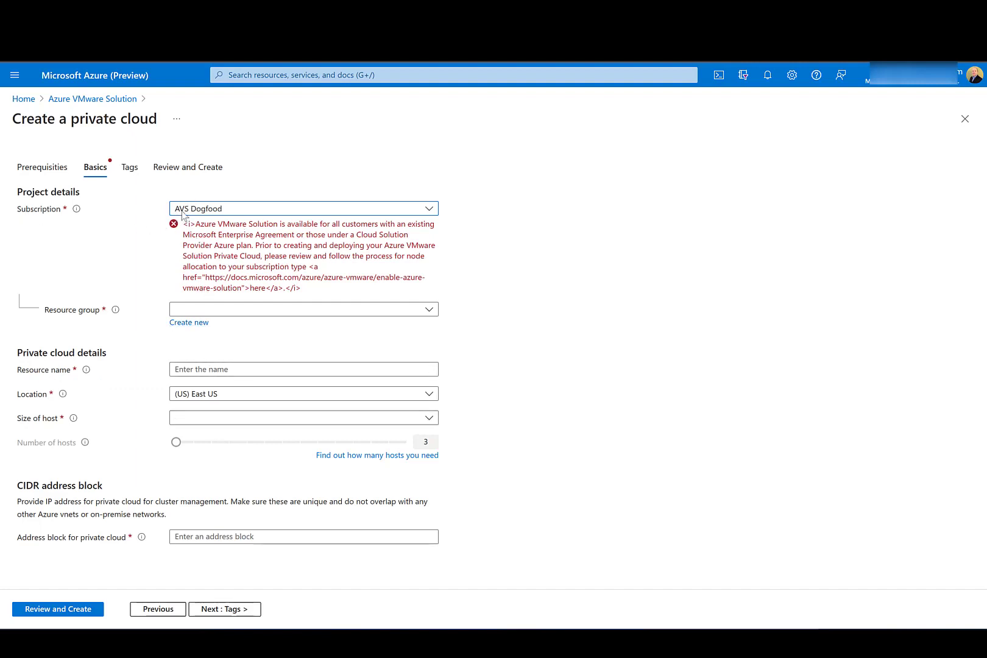
click(219, 311)
text(tred)
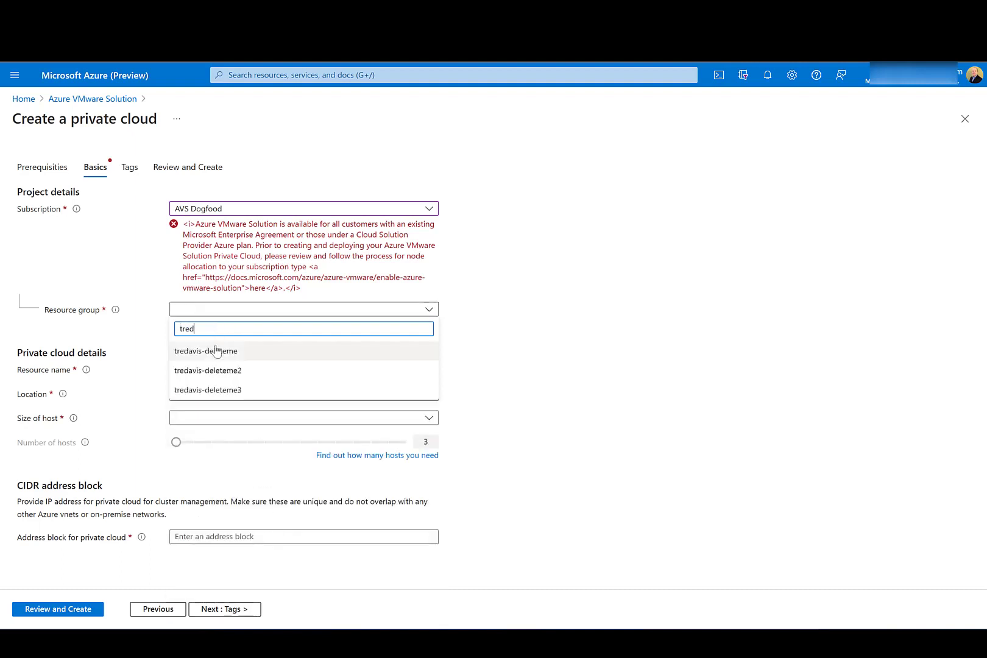
click(216, 351)
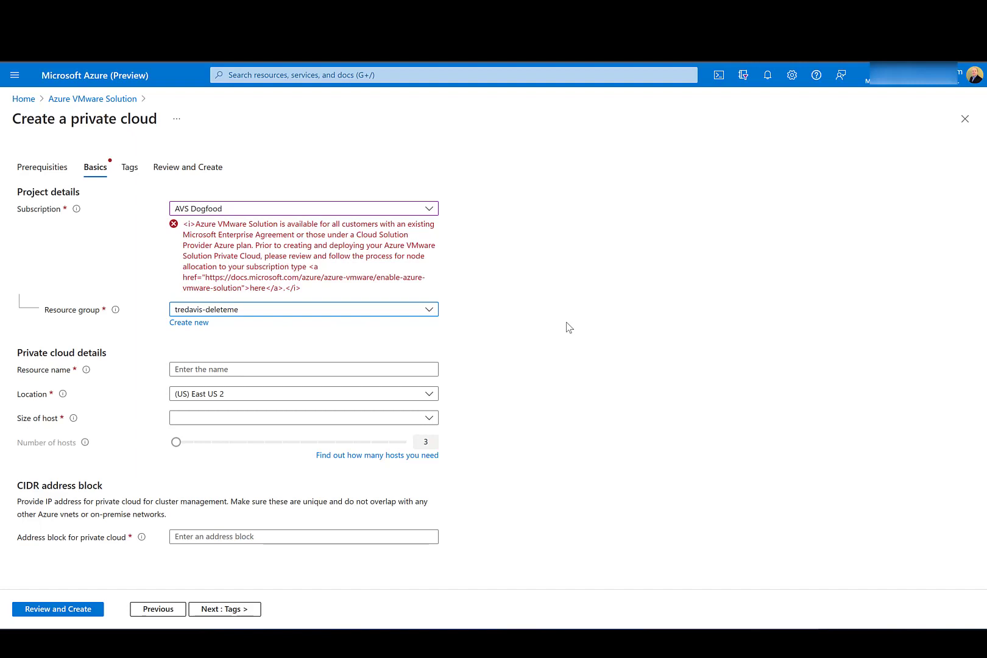
Step: Enter the private cloud's resource name as the owner's alias followed by "-test"
click(261, 370)
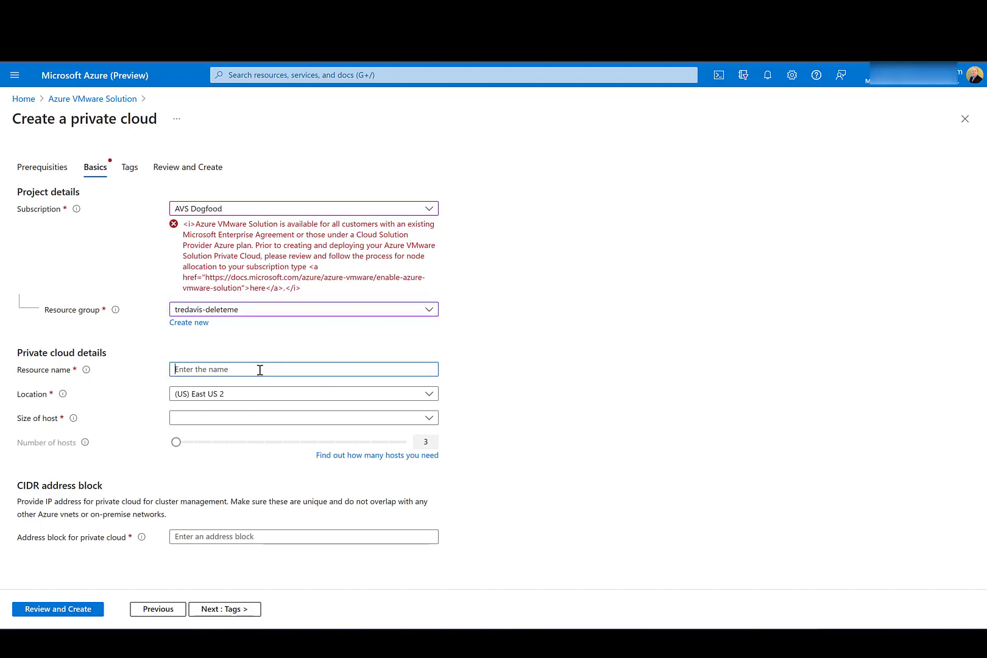
key(Escape)
text(tre)
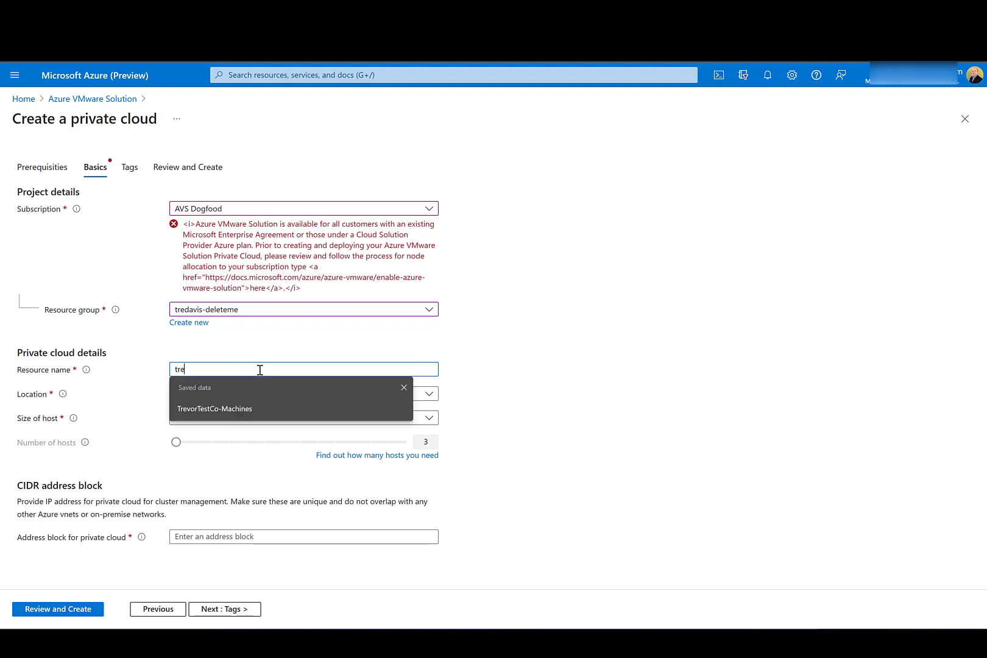
text(davis-delete)
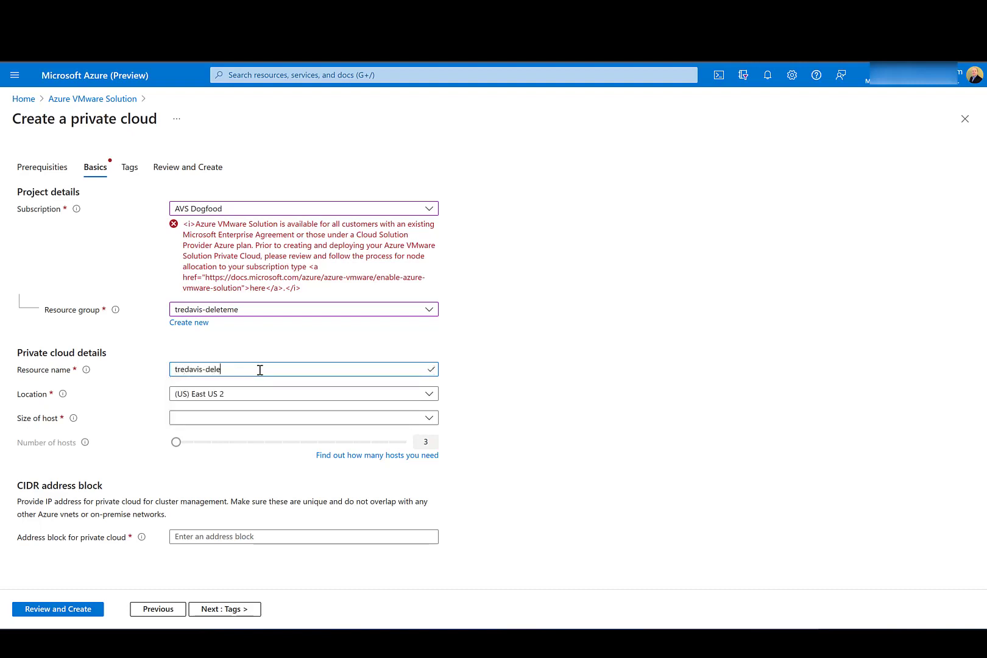
key(BackSpace)
key(BackSpace)
key(BackSpace)
key(BackSpace)
key(BackSpace)
text(test)
key(Tab)
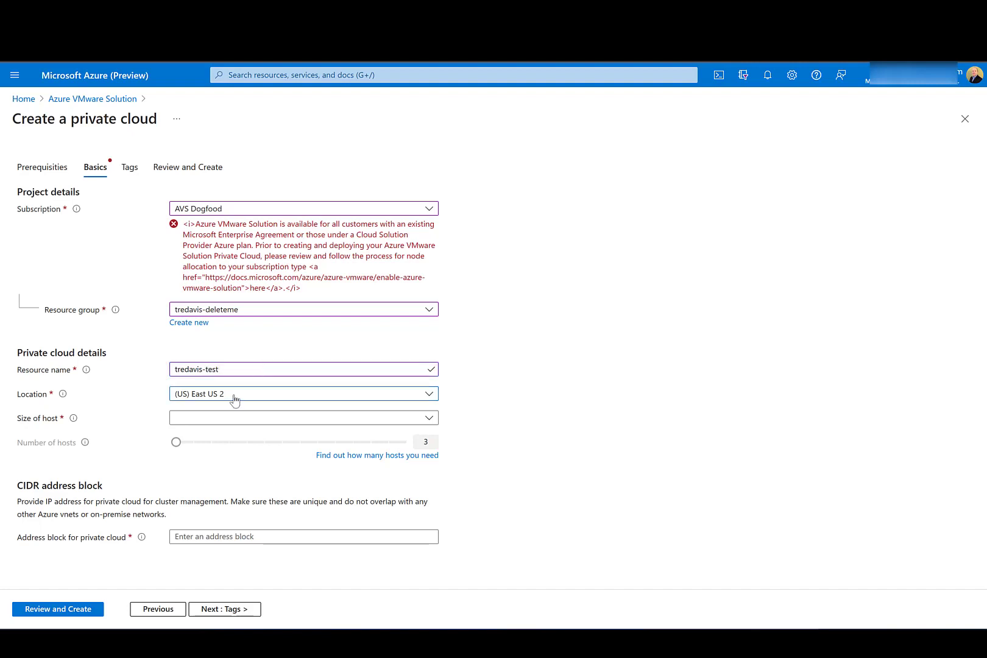
Step: Set the private cloud's location to (US) South Central US and its host size to AV36 Node
click(234, 399)
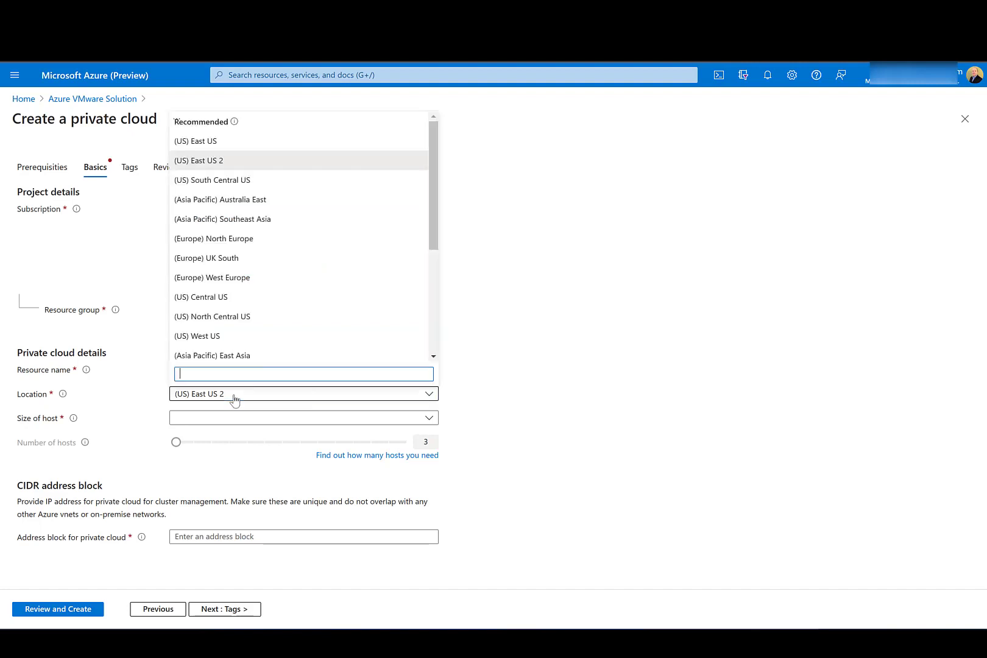
click(234, 181)
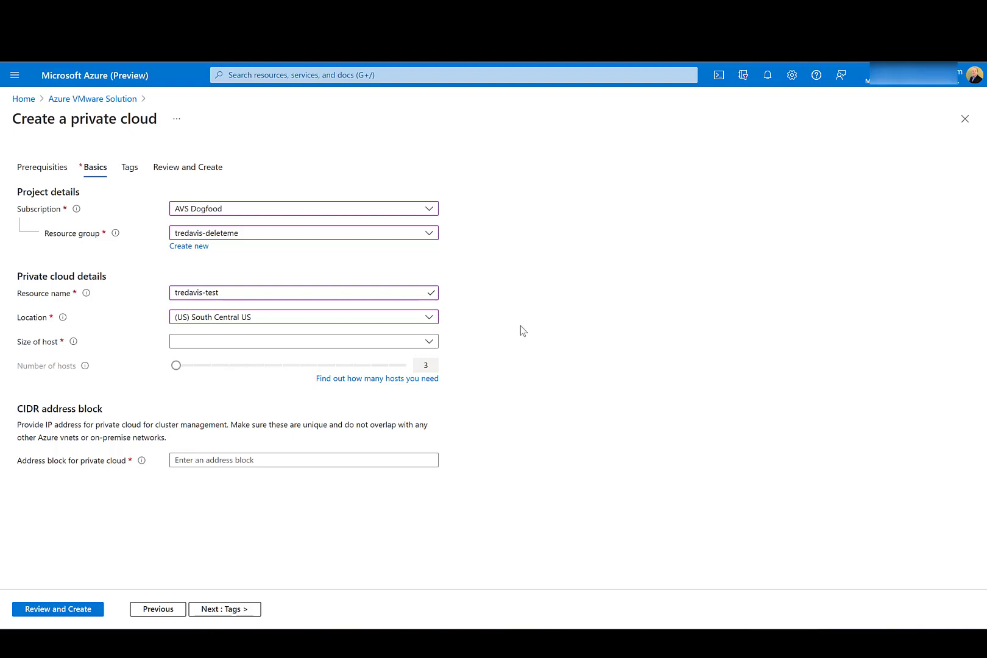
click(431, 343)
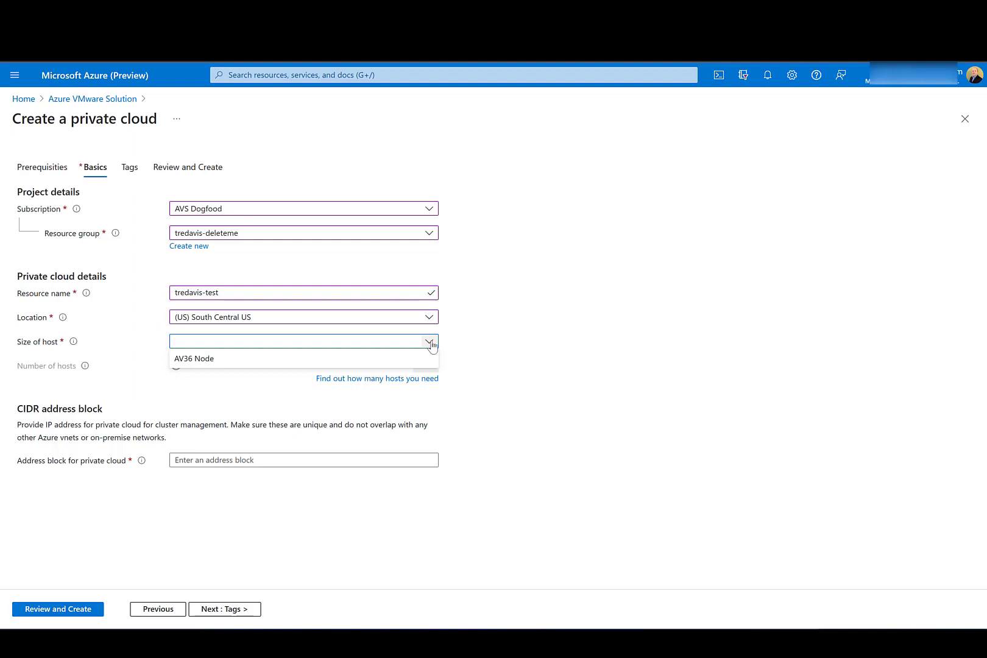
click(405, 359)
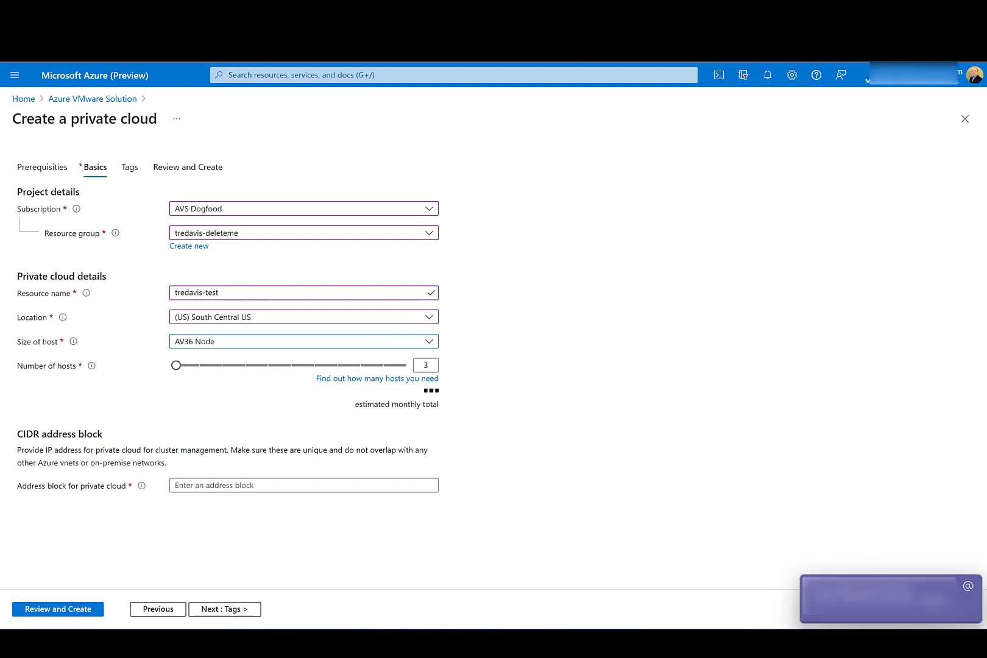
Step: Set the address block for the private cloud to 10.0.0.0/22
click(211, 486)
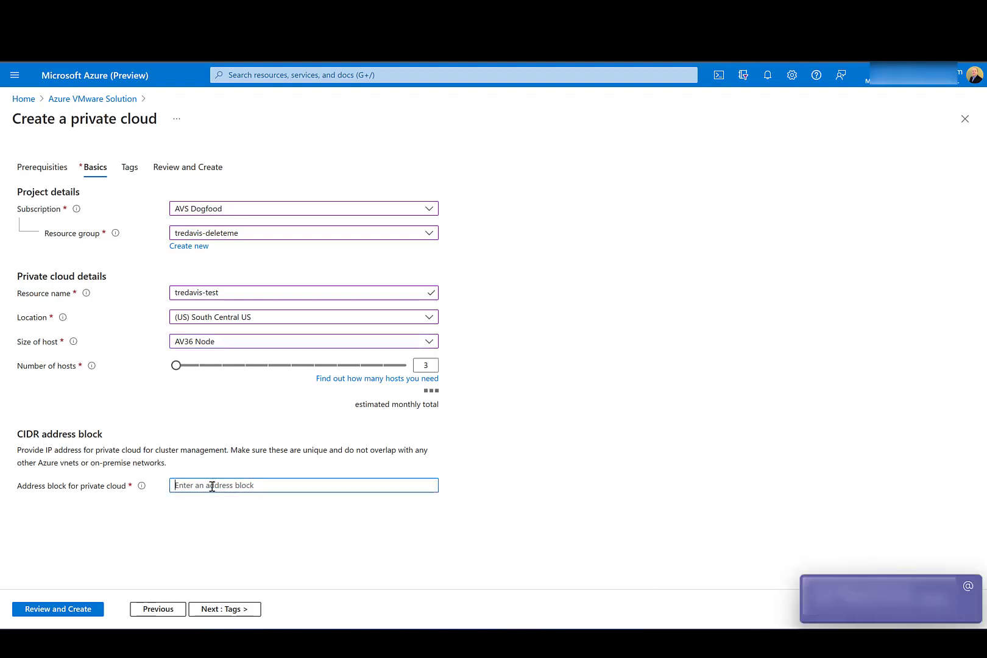
text(10.0)
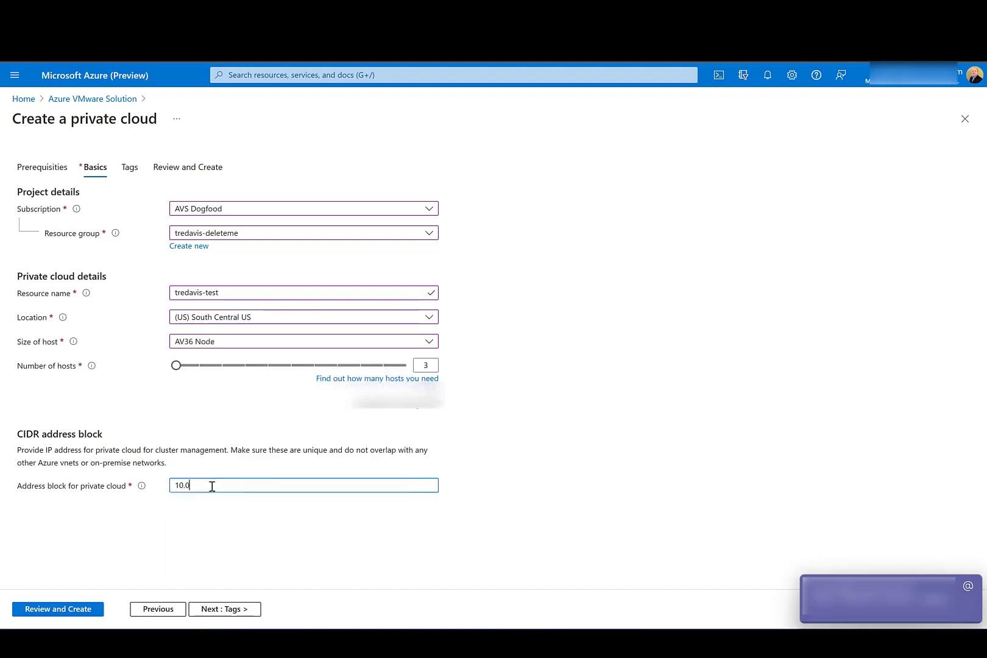
text(.0.0/22)
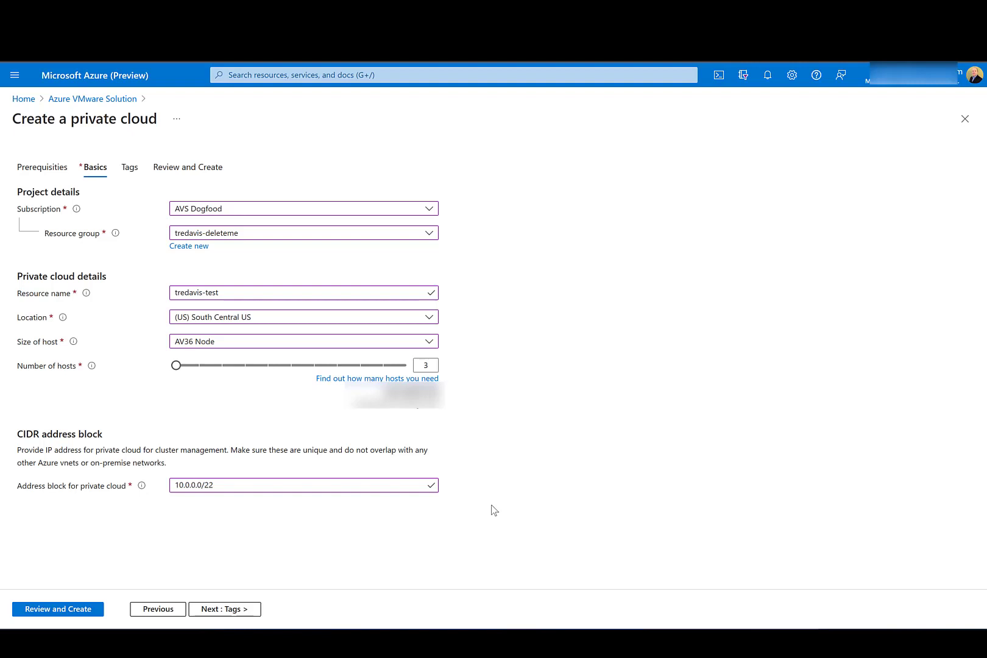
Step: Review the private cloud configuration without adding tags, then create it and refresh the deployment status
click(244, 610)
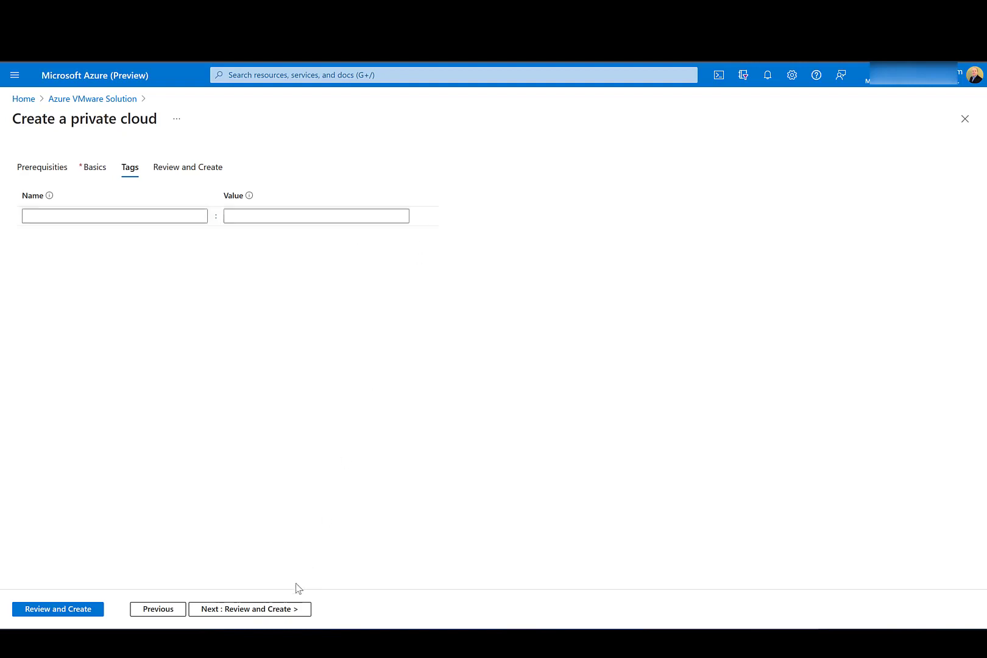
click(280, 610)
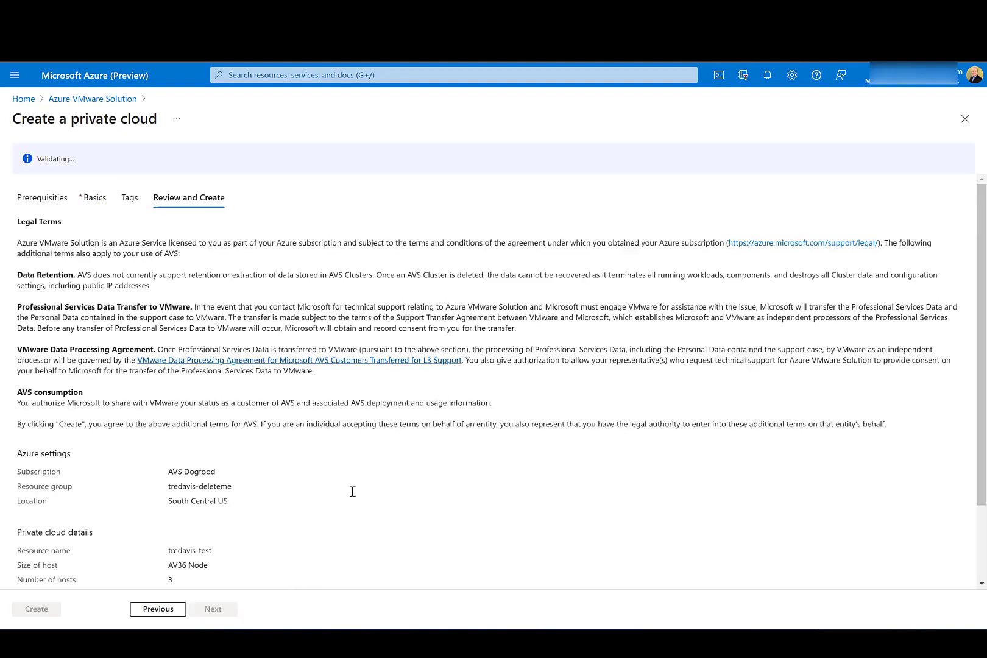
scroll(354, 483, down, 3)
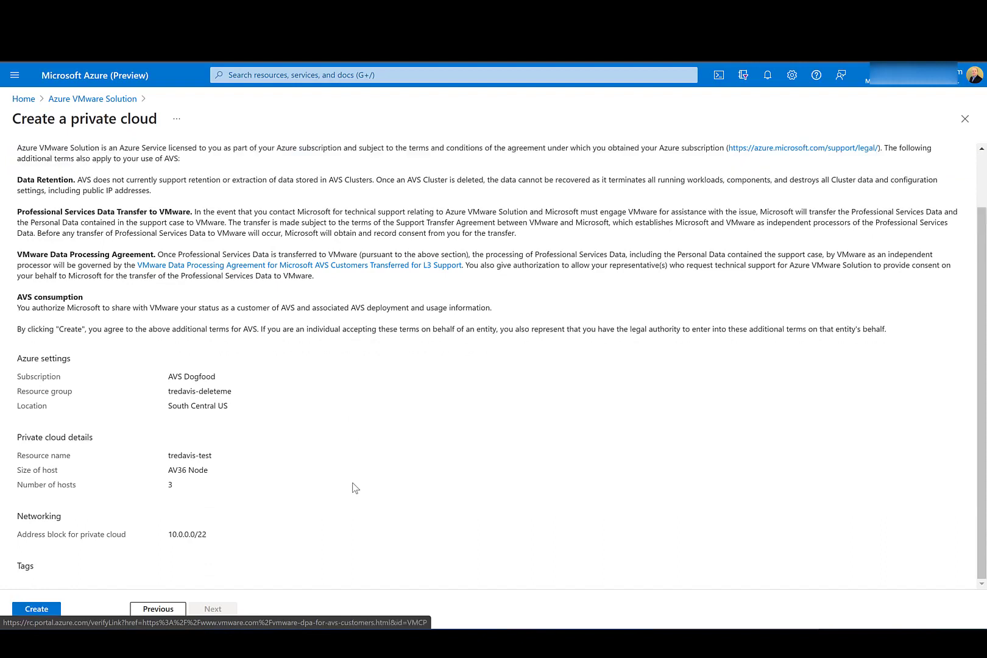
click(38, 609)
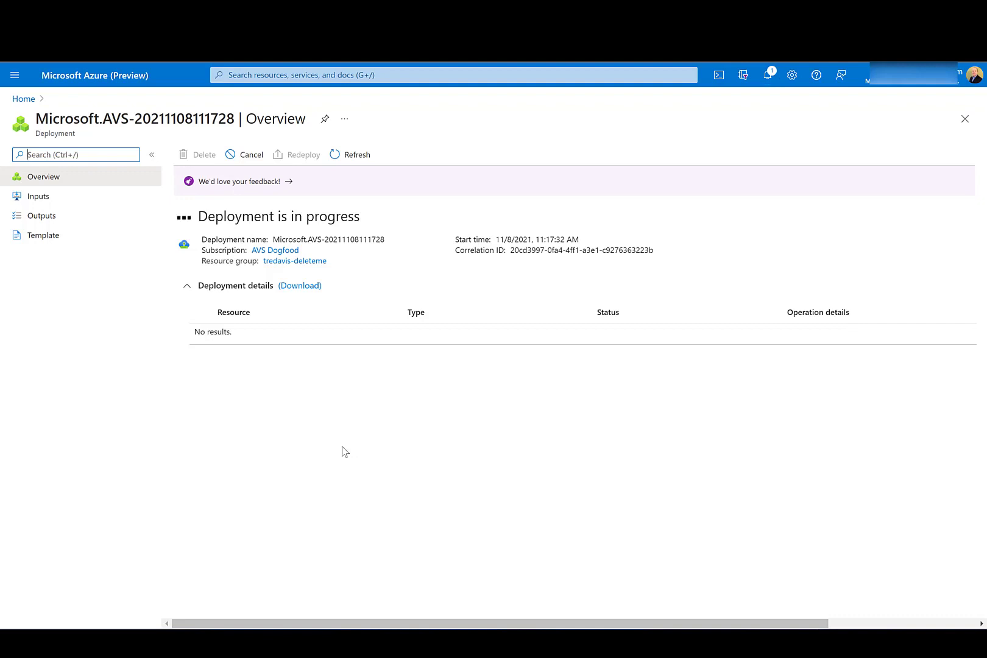
click(340, 159)
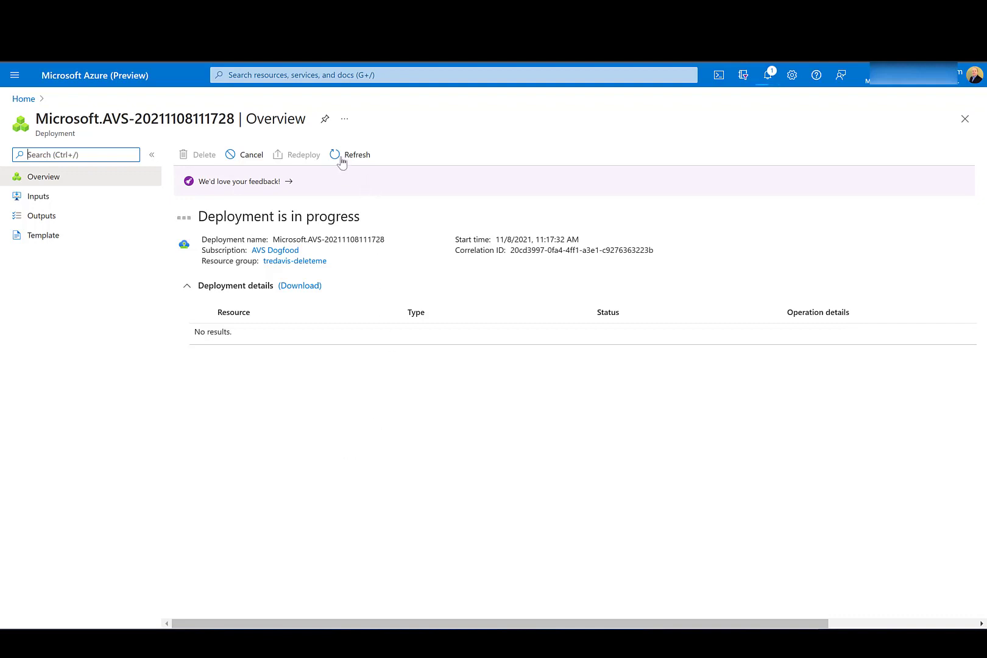